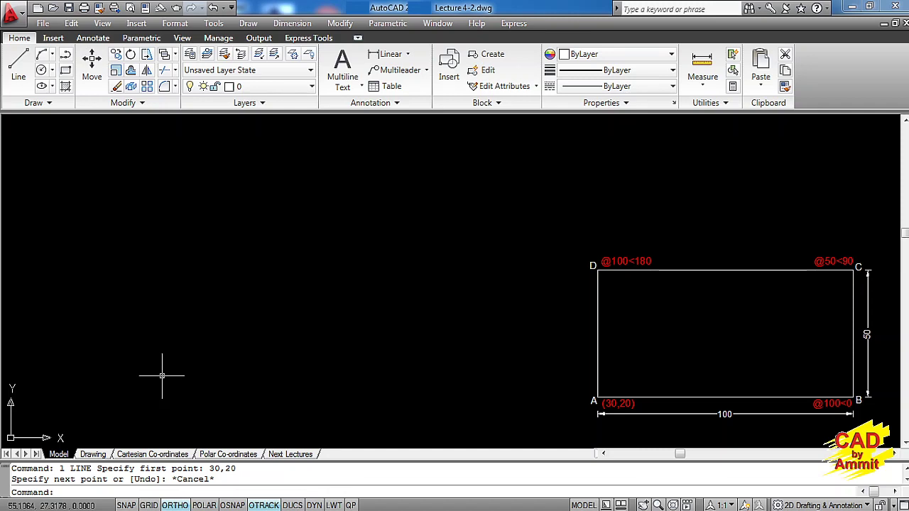
type("l")
key("Return")
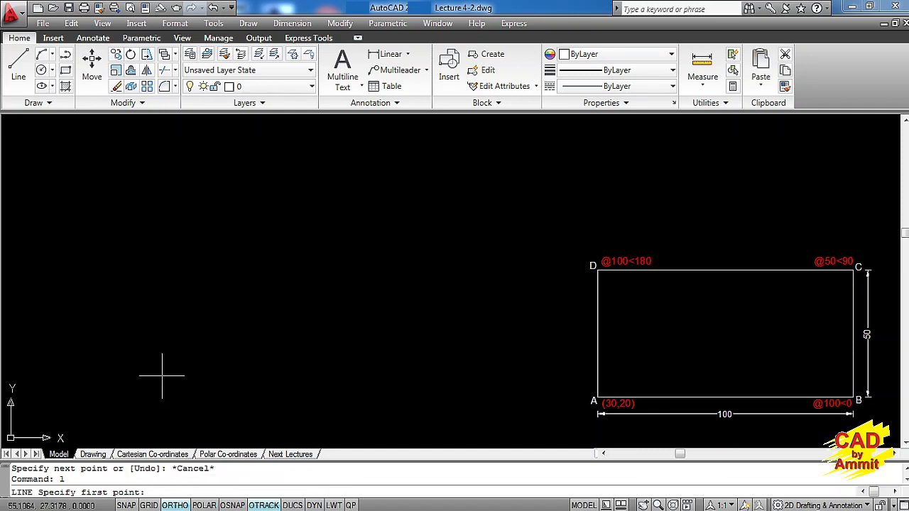
type("30,20")
key("Return")
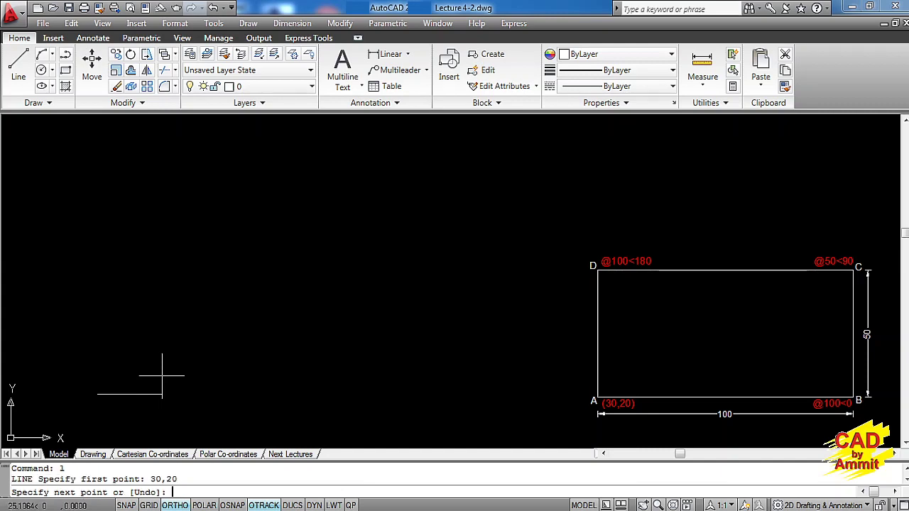
type("@100")
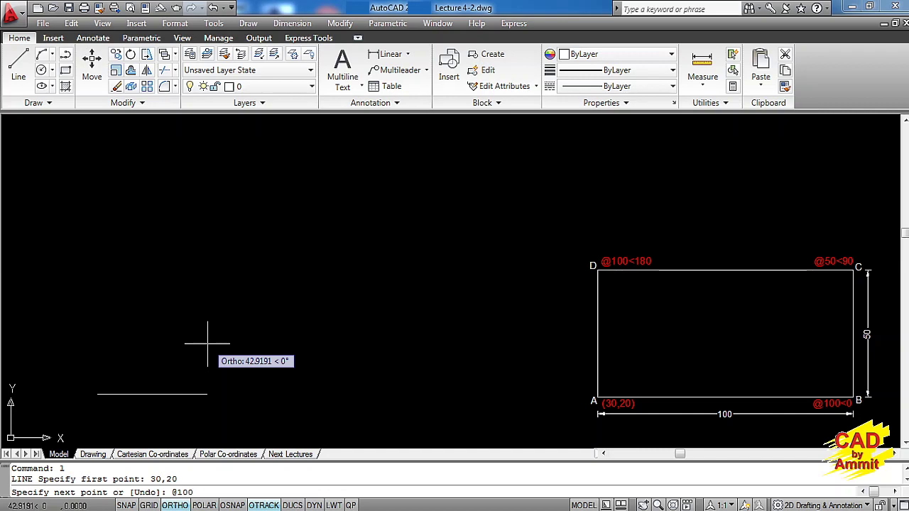
type("<0")
key("Return")
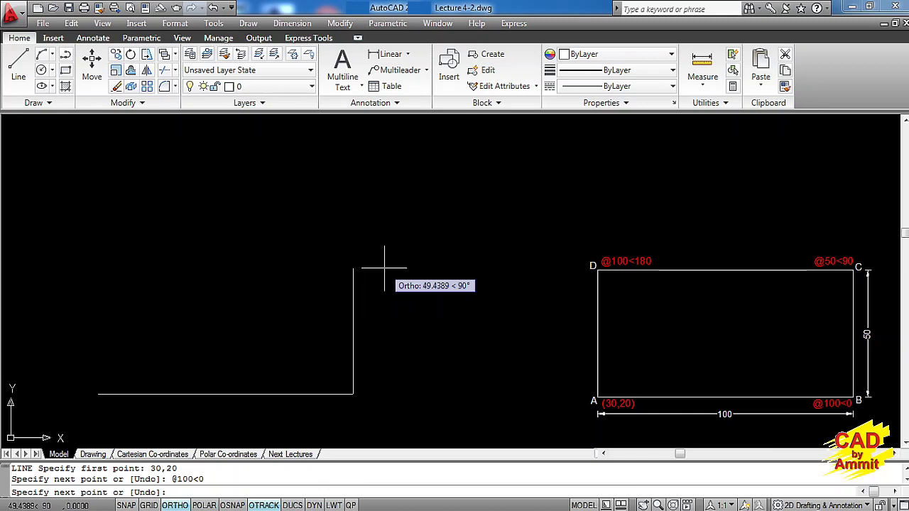
type("@50<90")
key("Return")
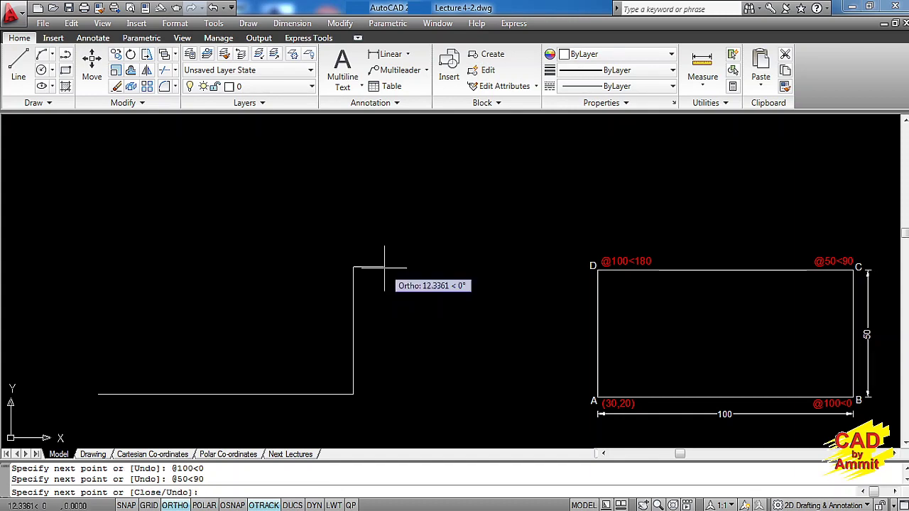
type("@")
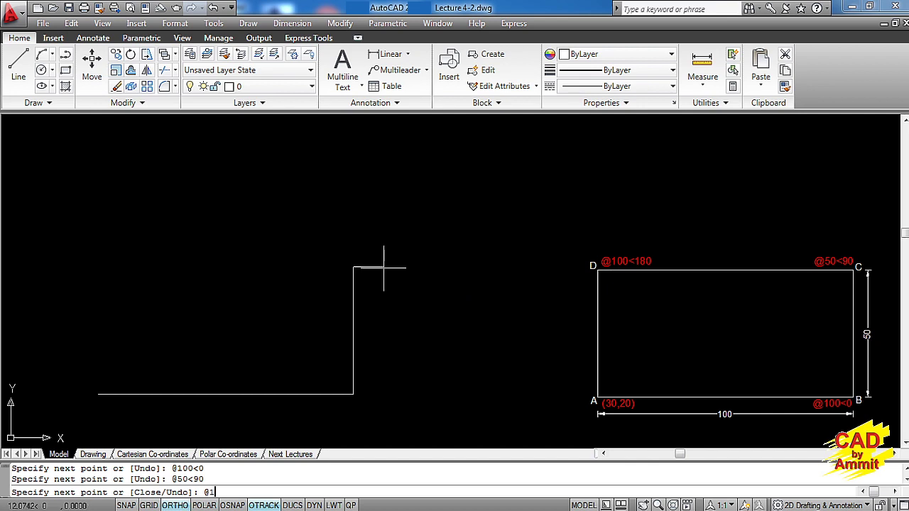
type("100<180")
key("Return")
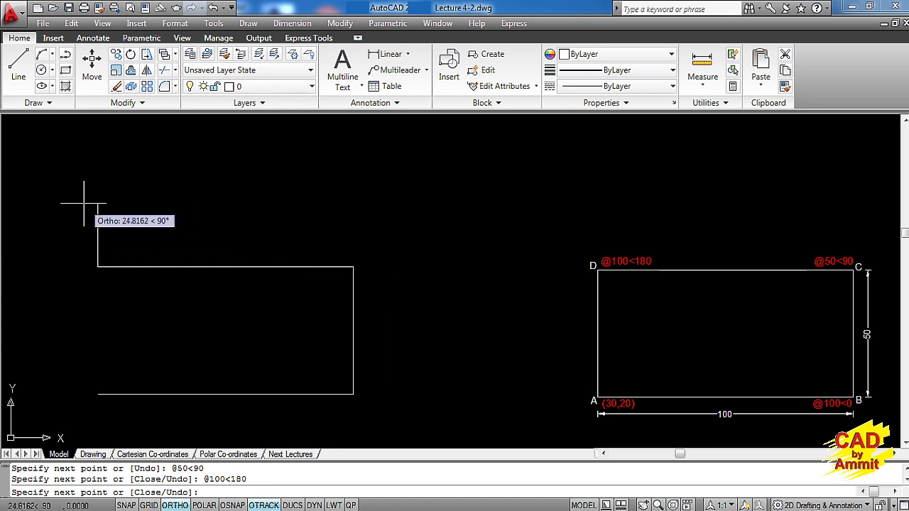
type("c")
key("Return")
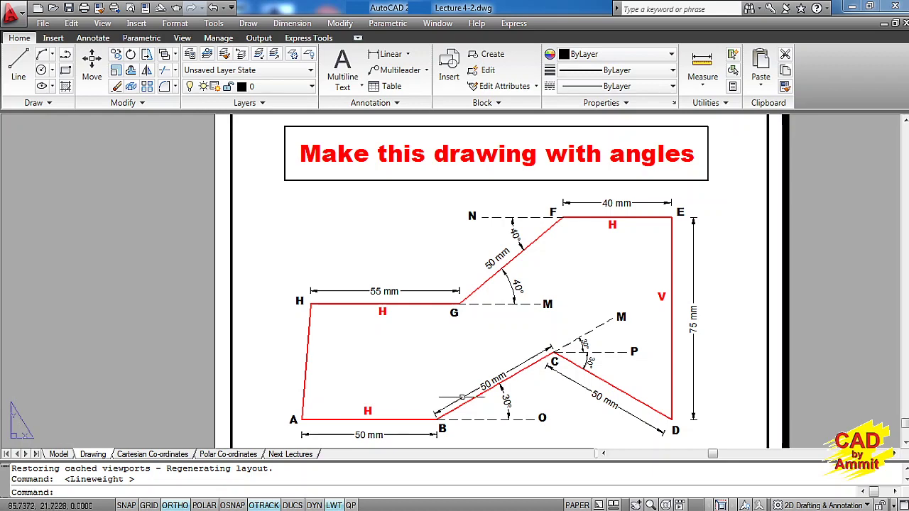
middle_click_drag(448, 361, 435, 341)
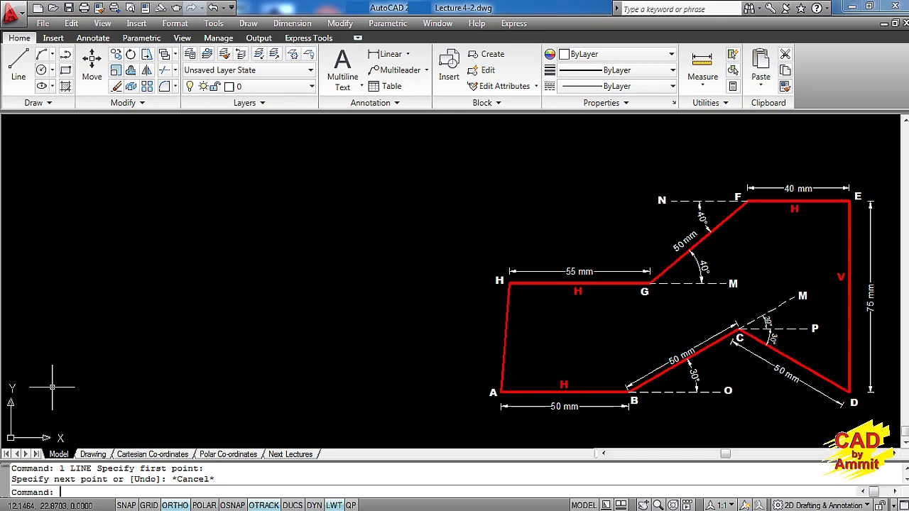
type("l")
key("Return")
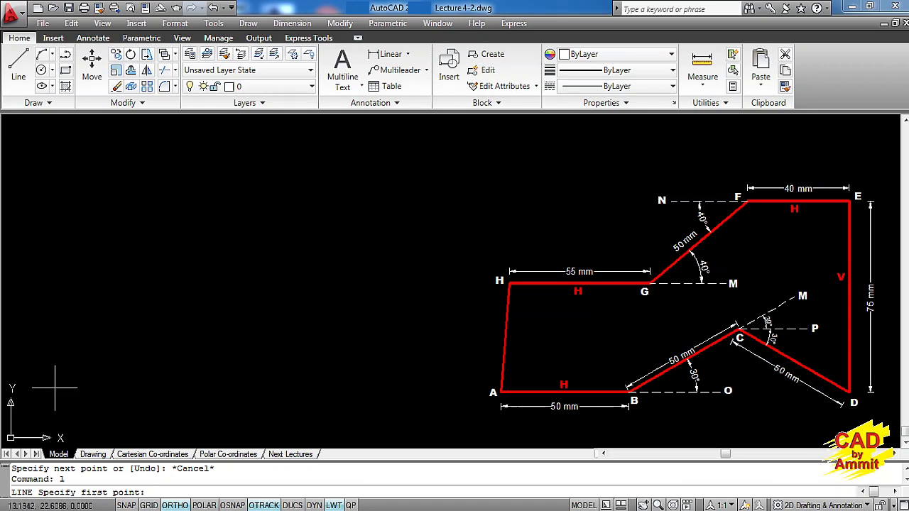
left_click(55, 387)
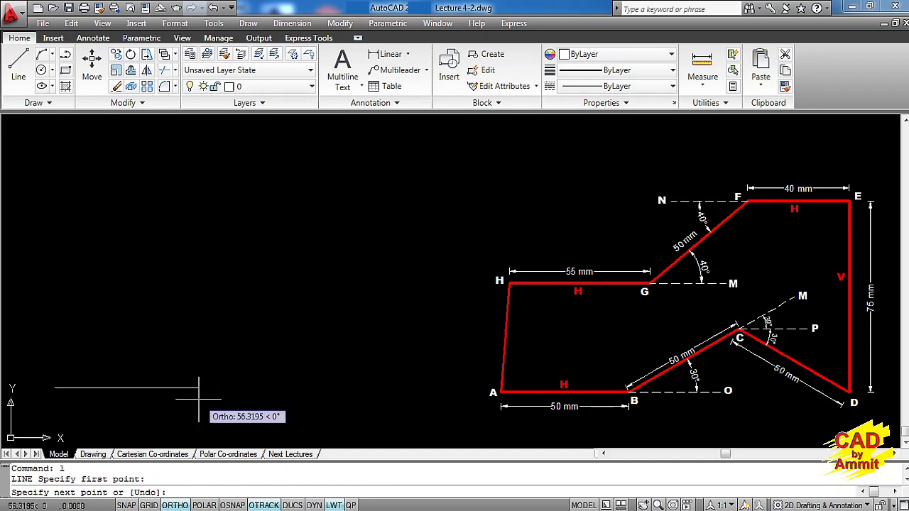
type("50")
key("Return")
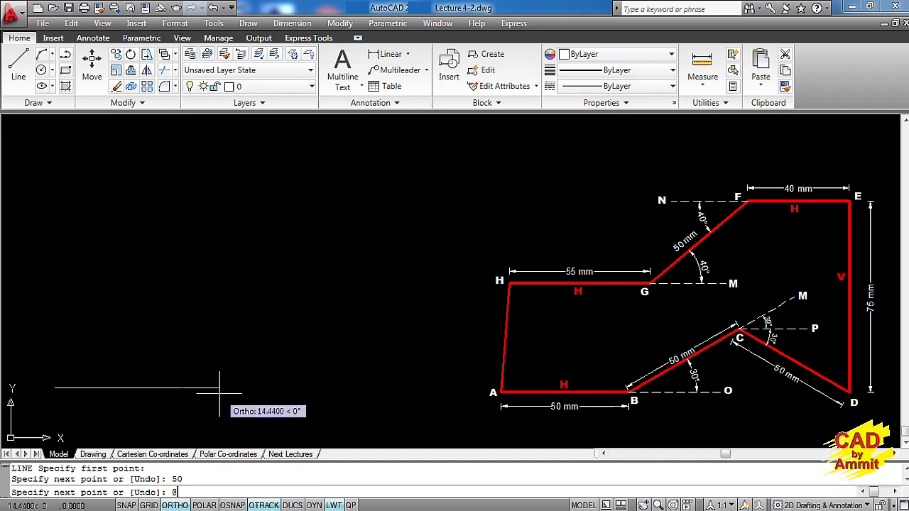
type("@50<30")
key("Return")
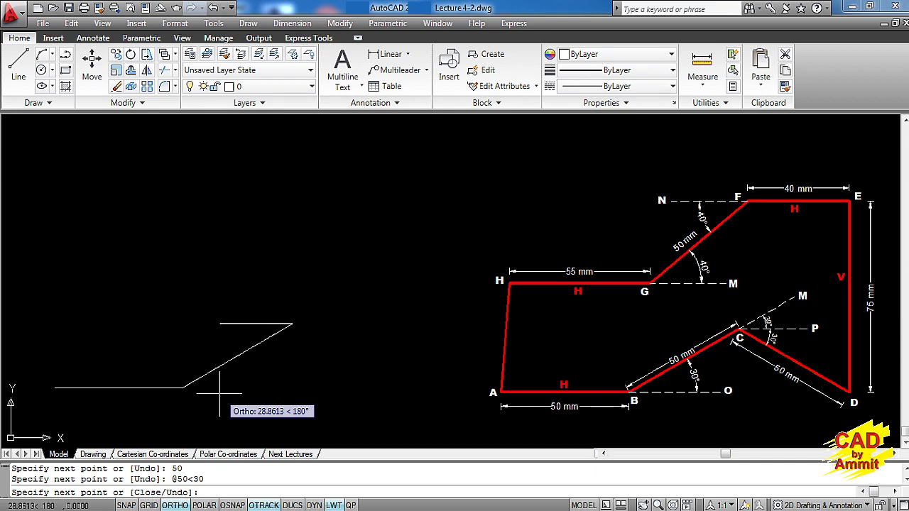
type("@")
type("50<-30")
key("Return")
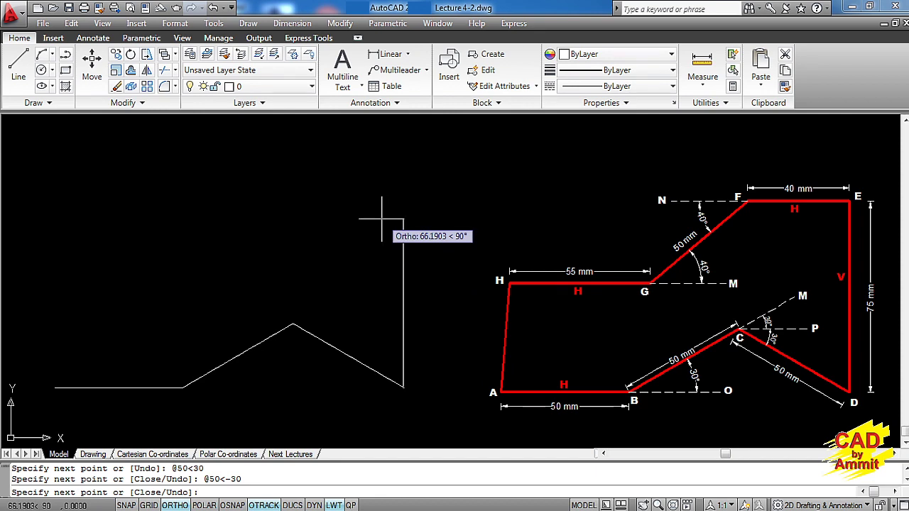
type("75")
key("Return")
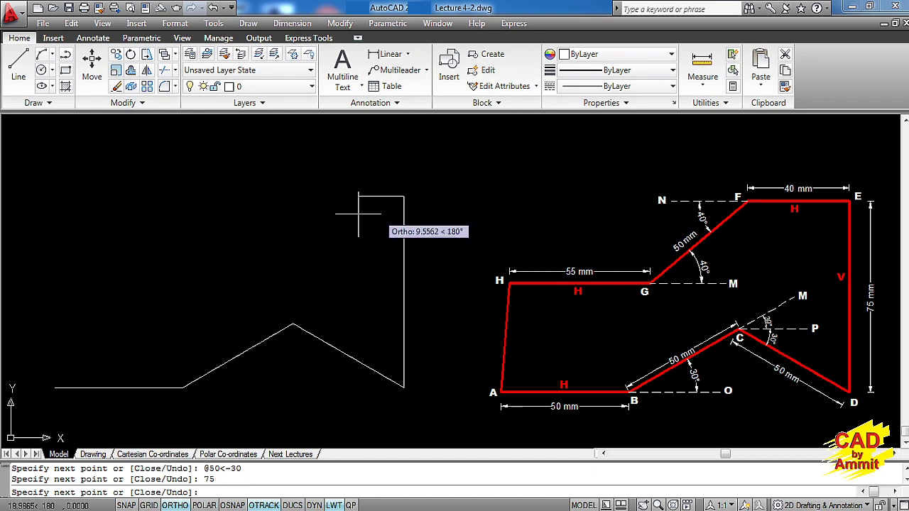
type("40")
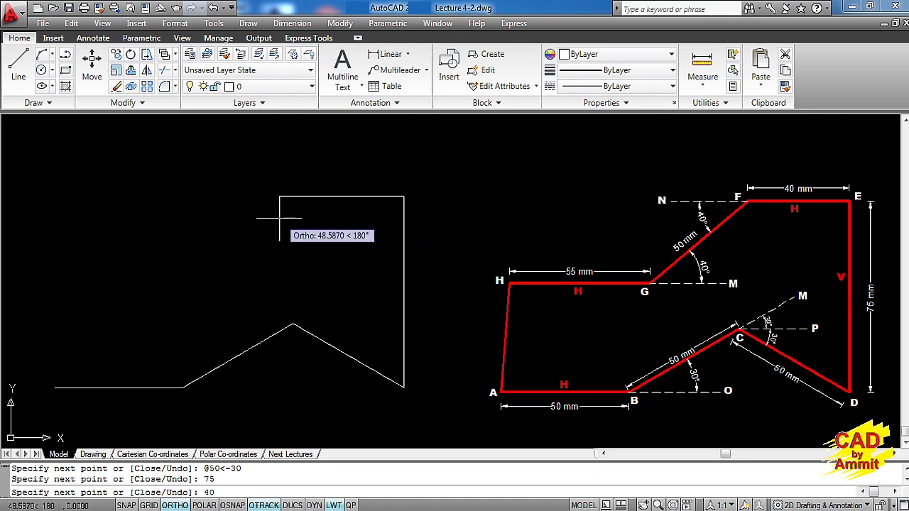
key("Return")
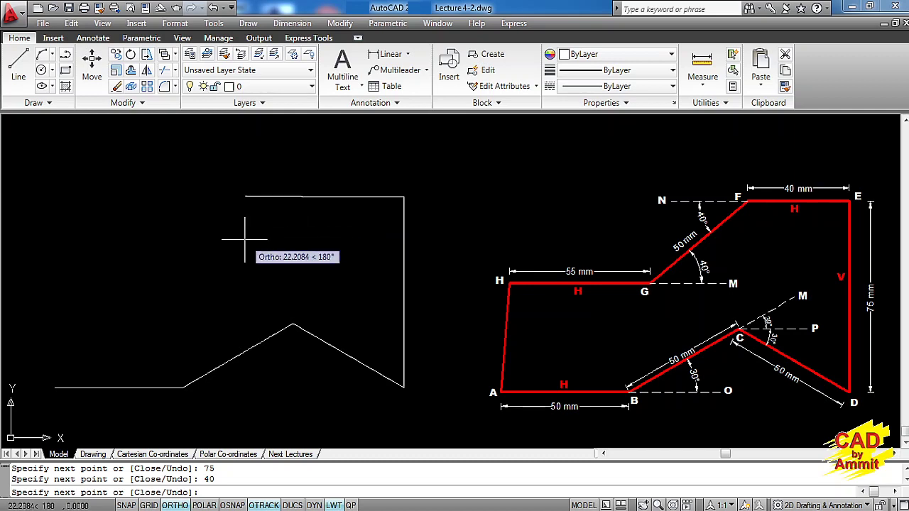
type("@")
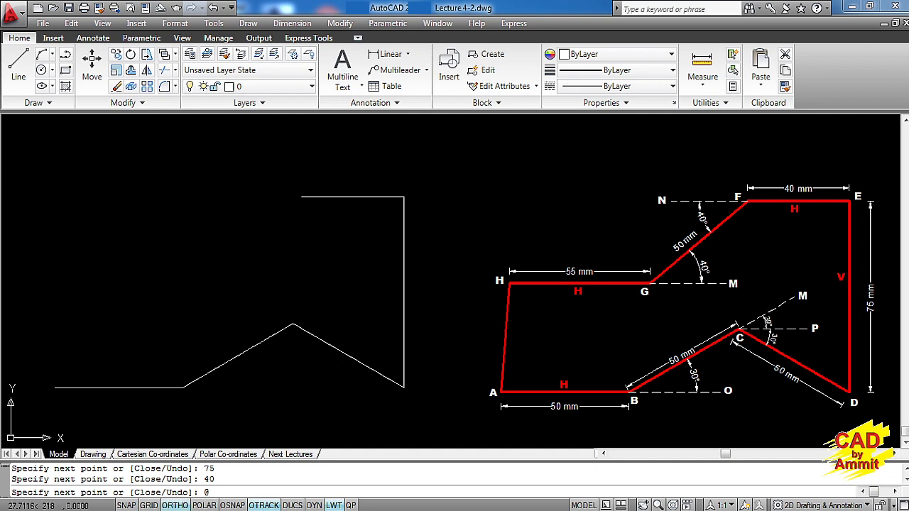
type("50")
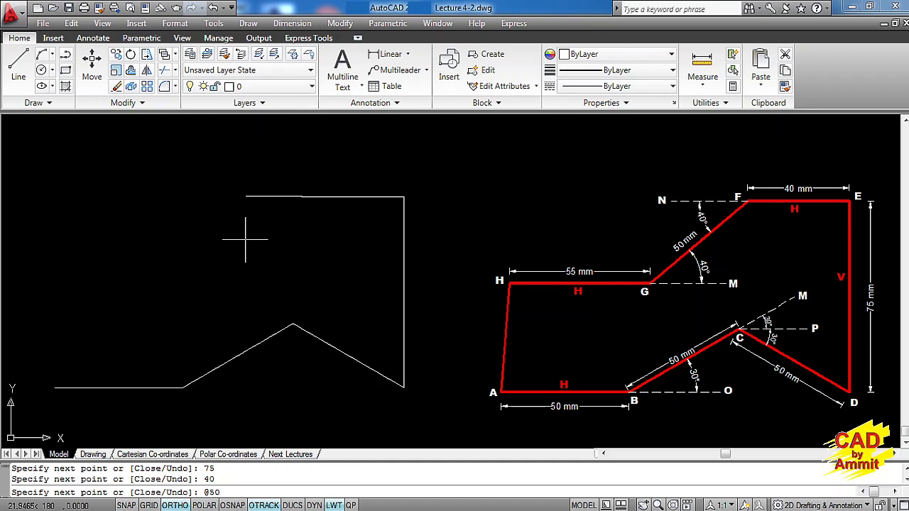
type("<220")
key("Return")
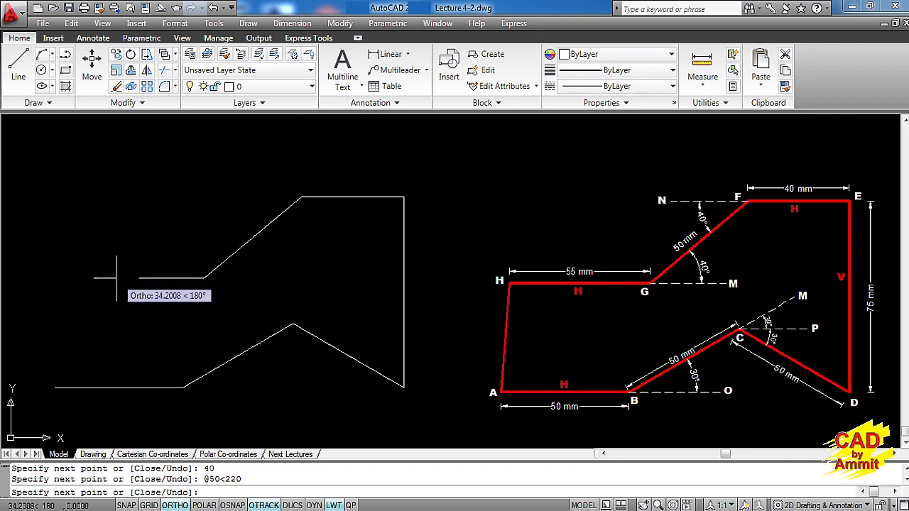
- Draw the horizontal segment GH 55 mm leftward and close the outline from H back to the start point A
type("55")
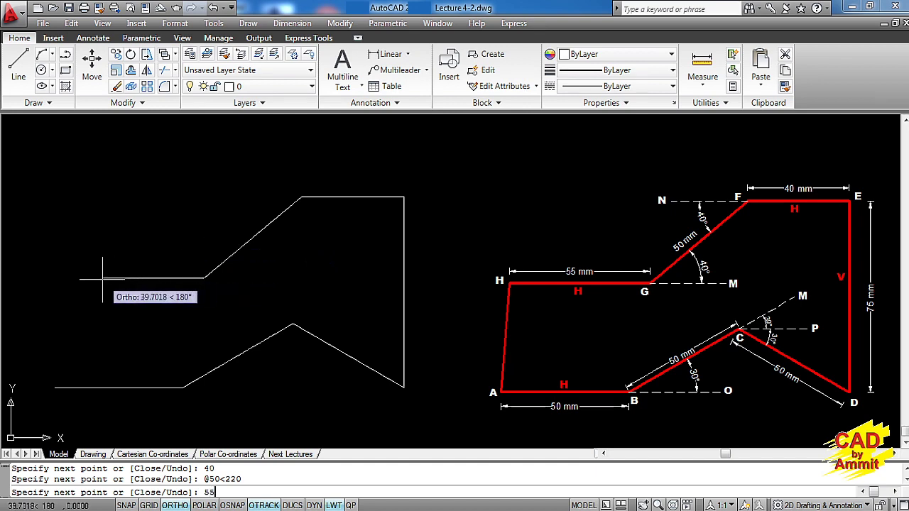
key("Return")
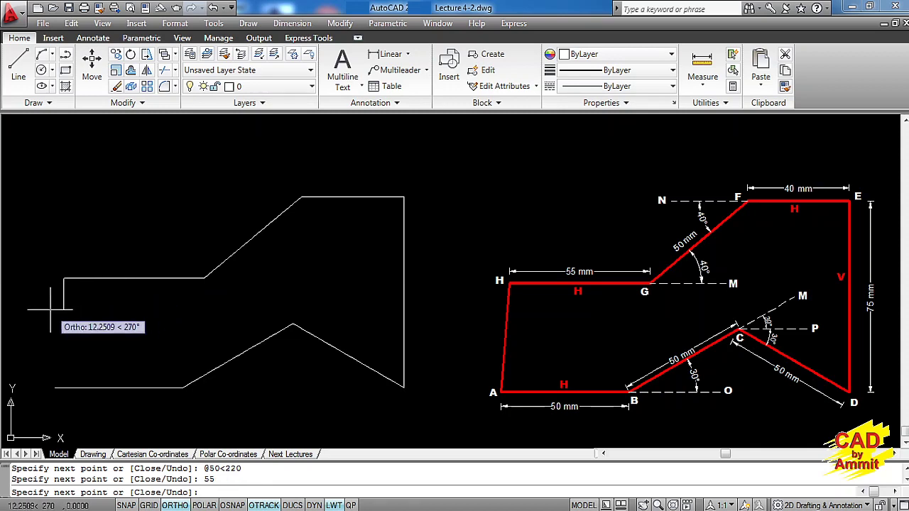
type("c")
key("Return")
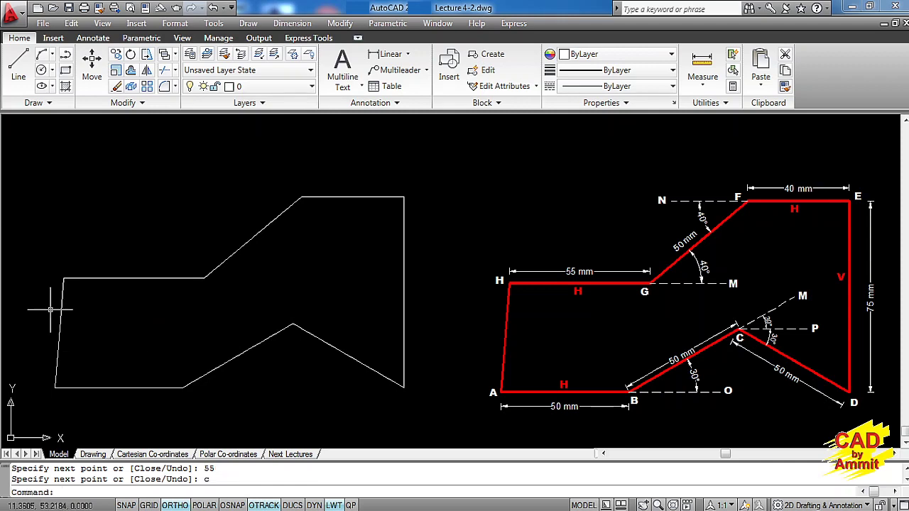